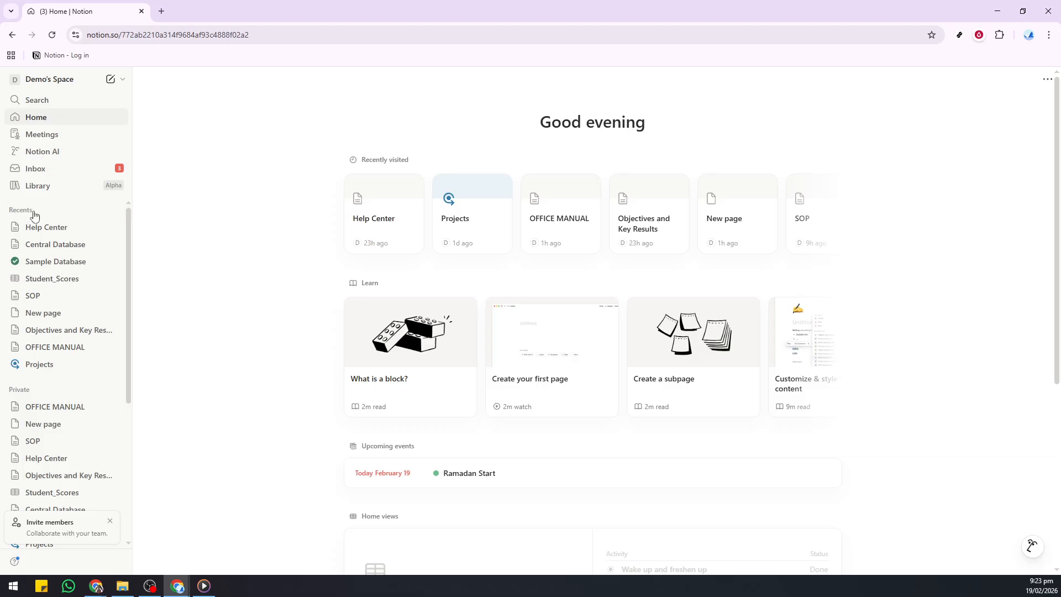
{"action": "key", "text": "alt+Tab"}
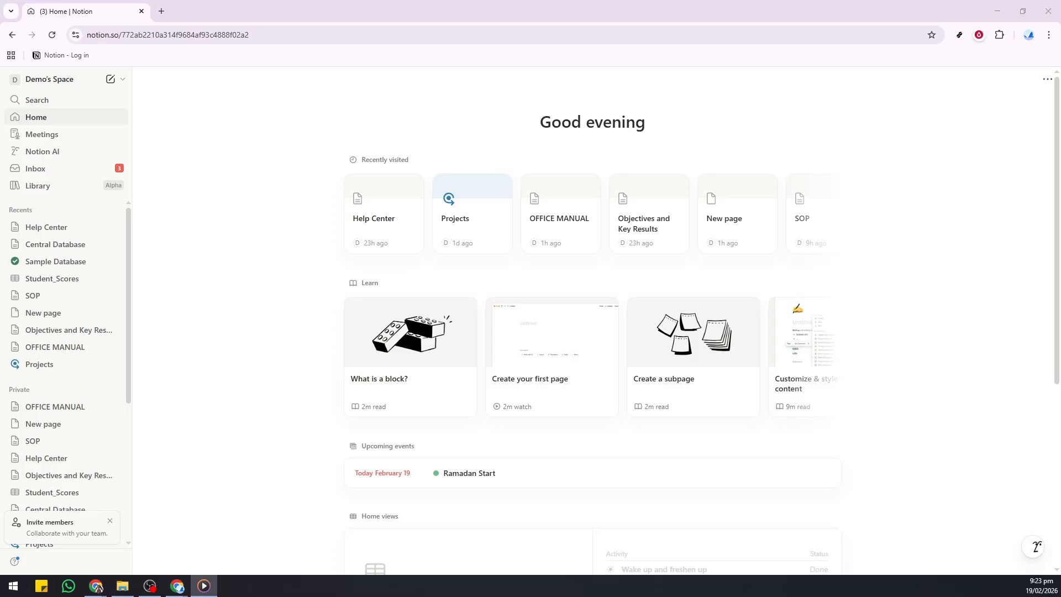
{"action": "left_click", "coordinate": [274, 195]}
{"action": "left_click", "coordinate": [283, 210]}
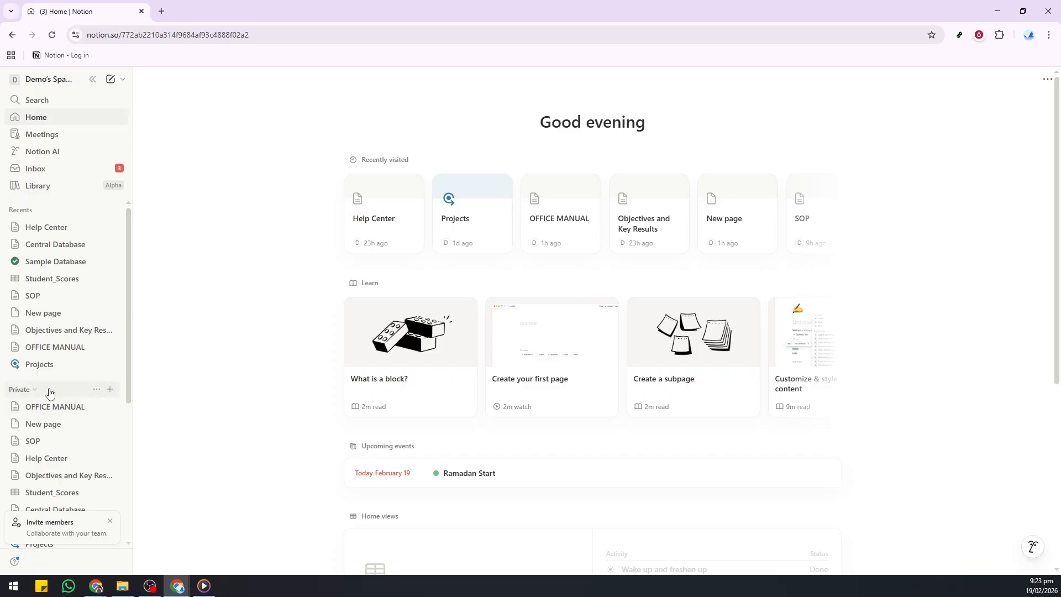
- Create a new private page titled "Assignment" and start its body
{"action": "left_click", "coordinate": [110, 391]}
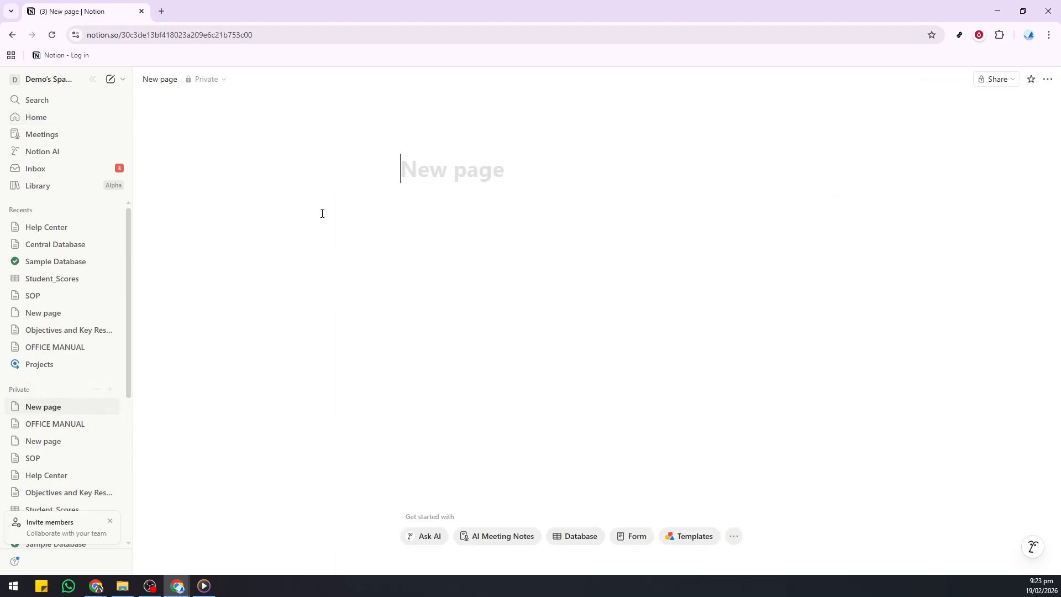
{"action": "type", "text": "A"}
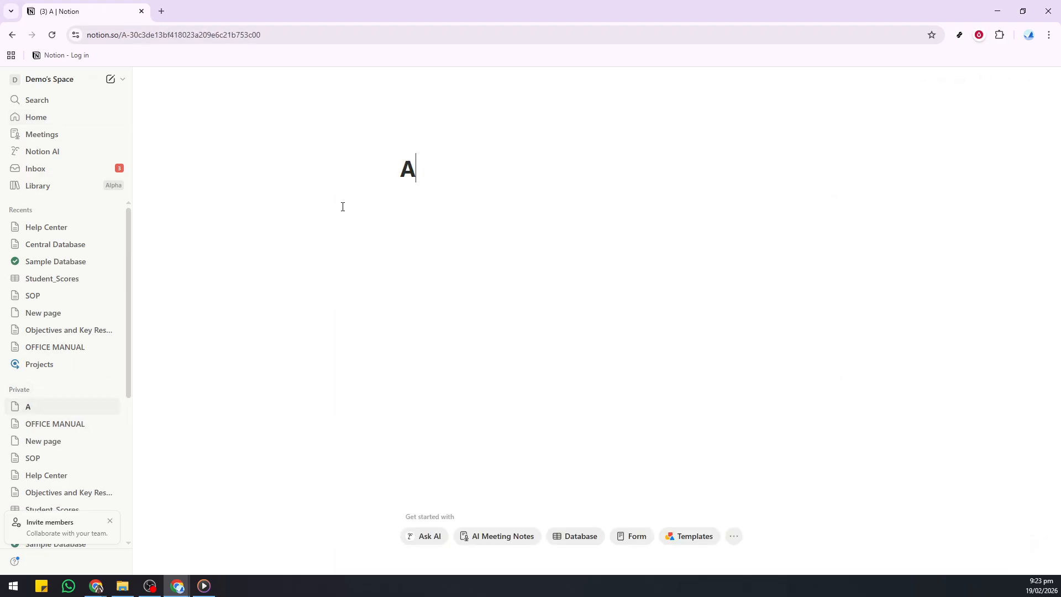
{"action": "type", "text": "ssignment"}
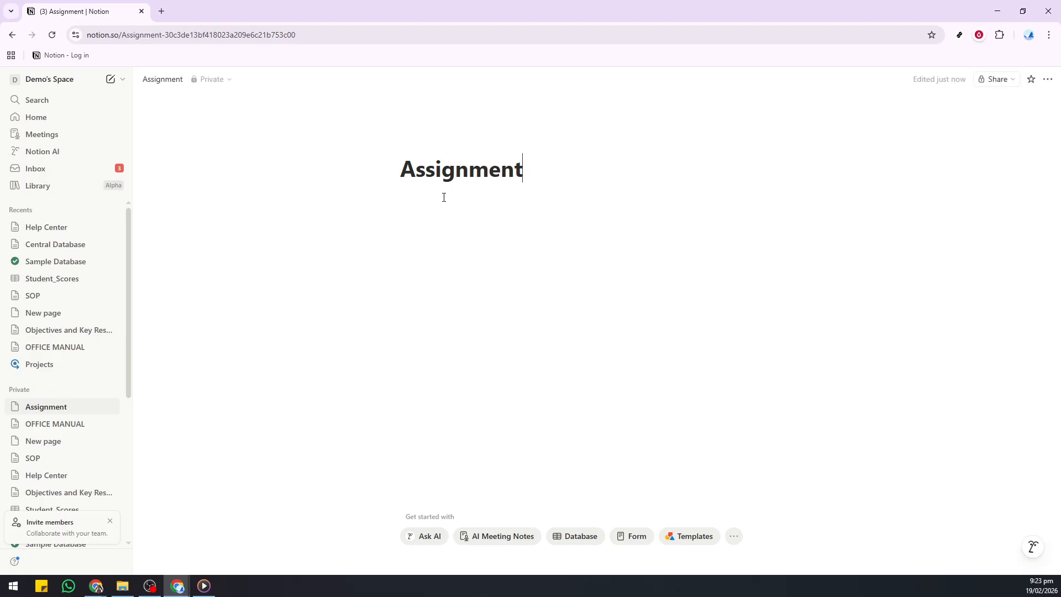
{"action": "key", "text": "Return"}
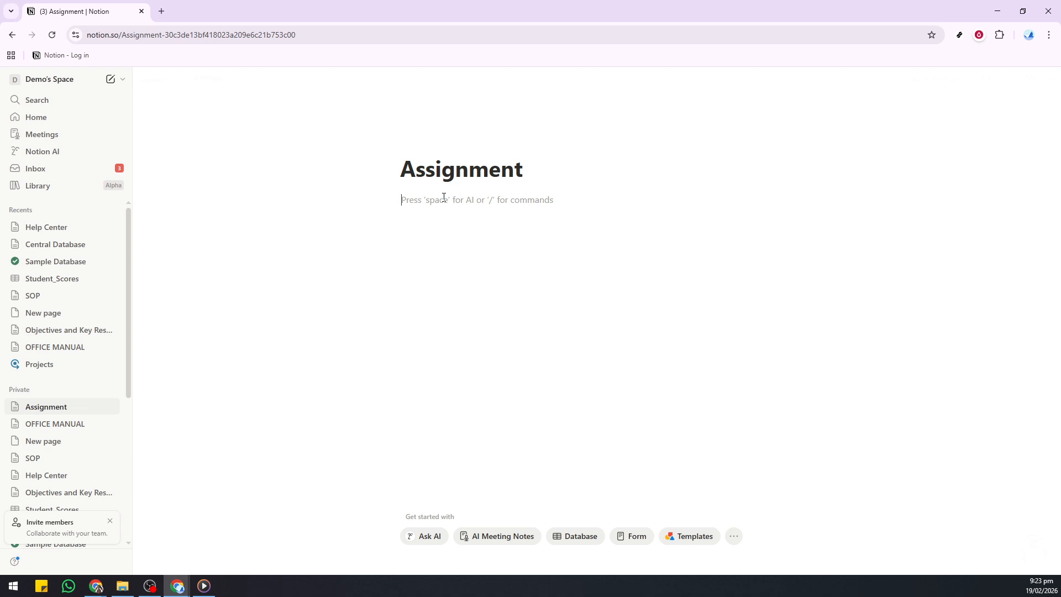
- Insert a simple table below the page title and turn it into a database
{"action": "type", "text": "/"}
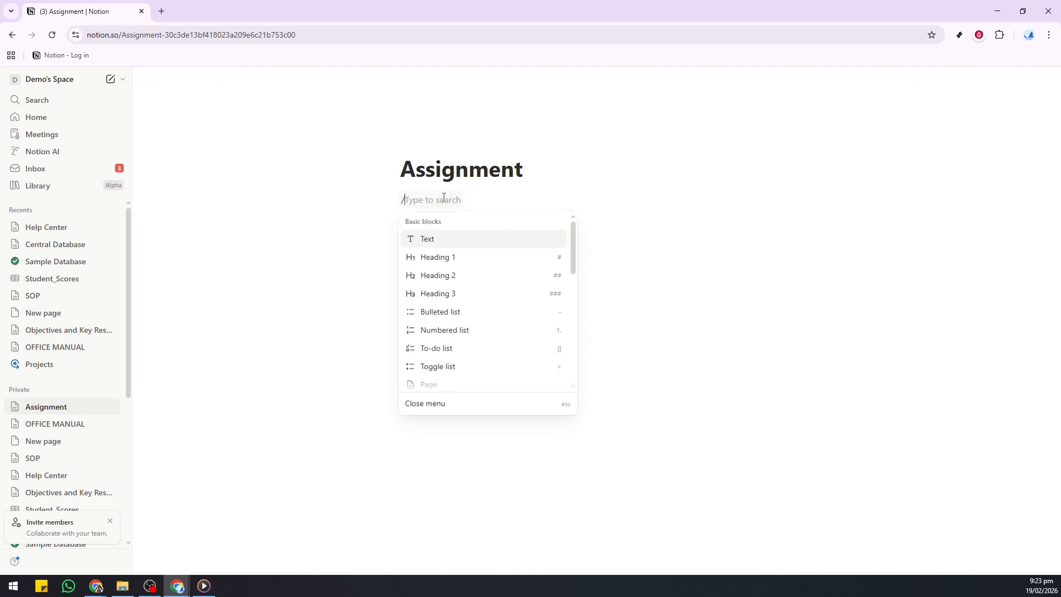
{"action": "key", "text": "BackSpace"}
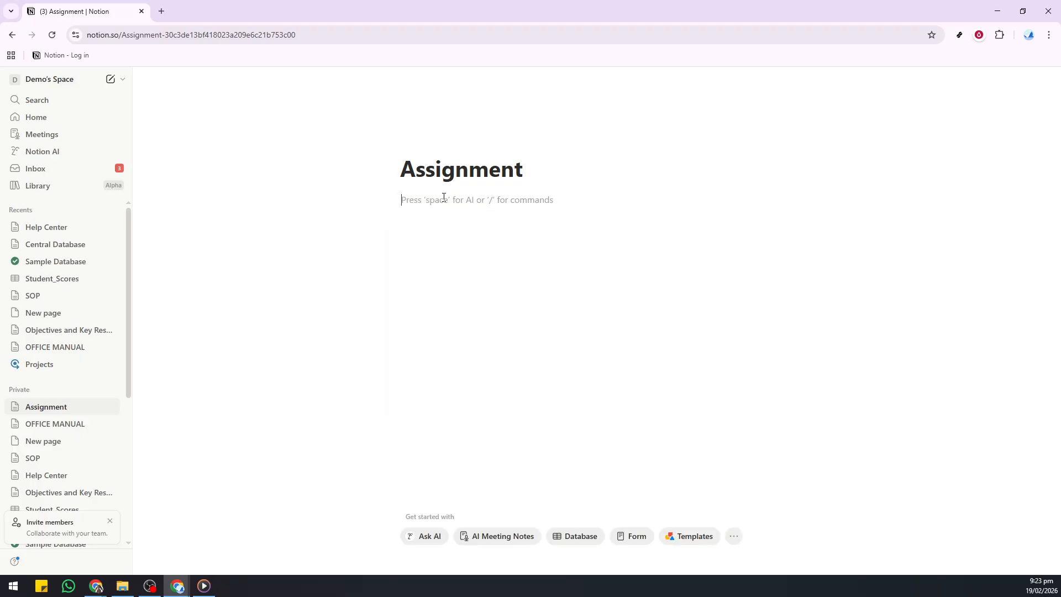
{"action": "type", "text": "/"}
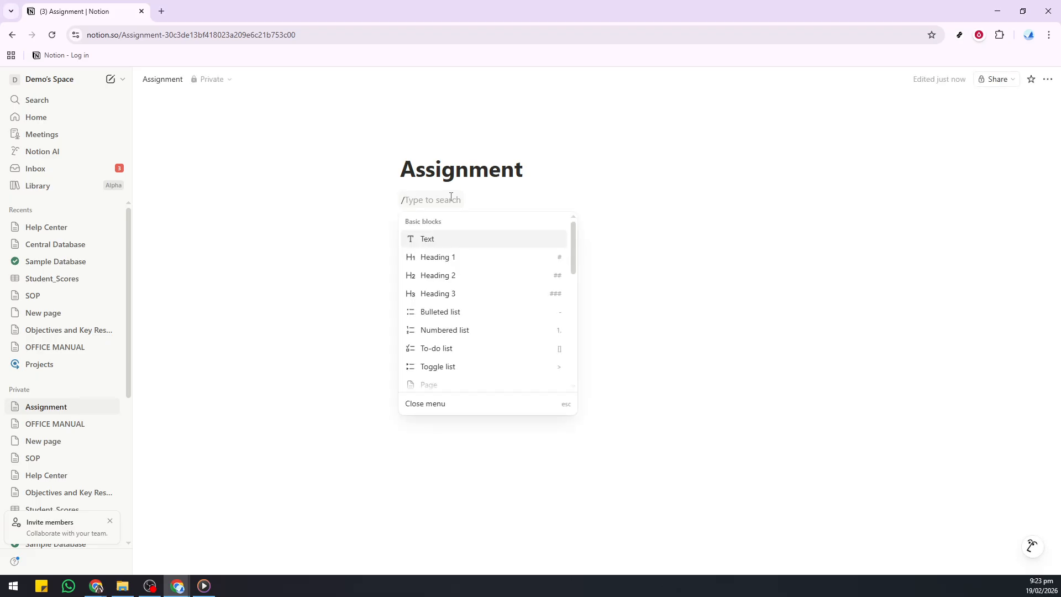
{"action": "type", "text": "ta"}
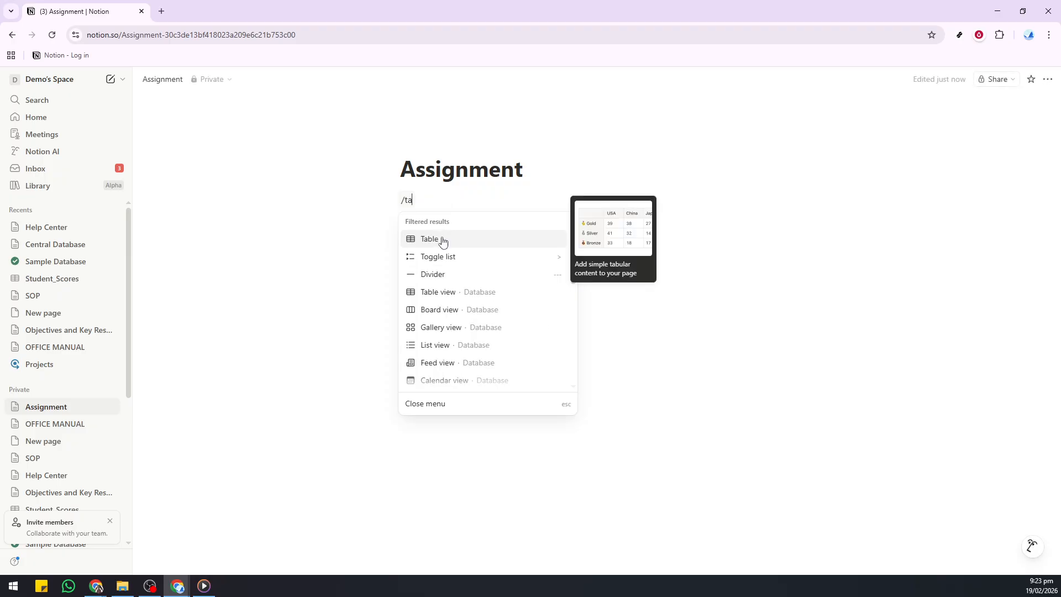
{"action": "left_click", "coordinate": [441, 239]}
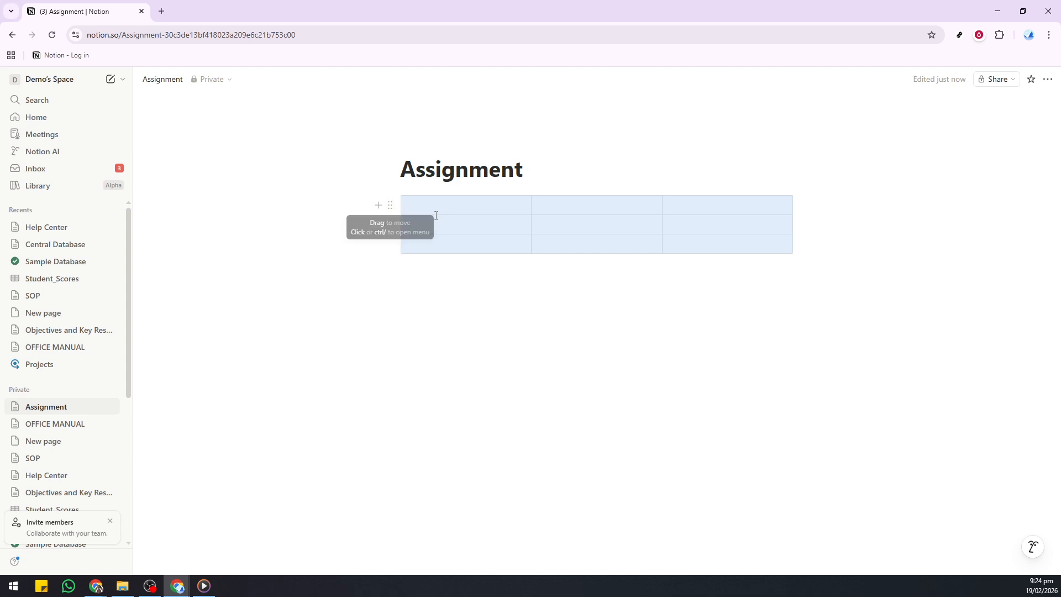
{"action": "left_click", "coordinate": [391, 207]}
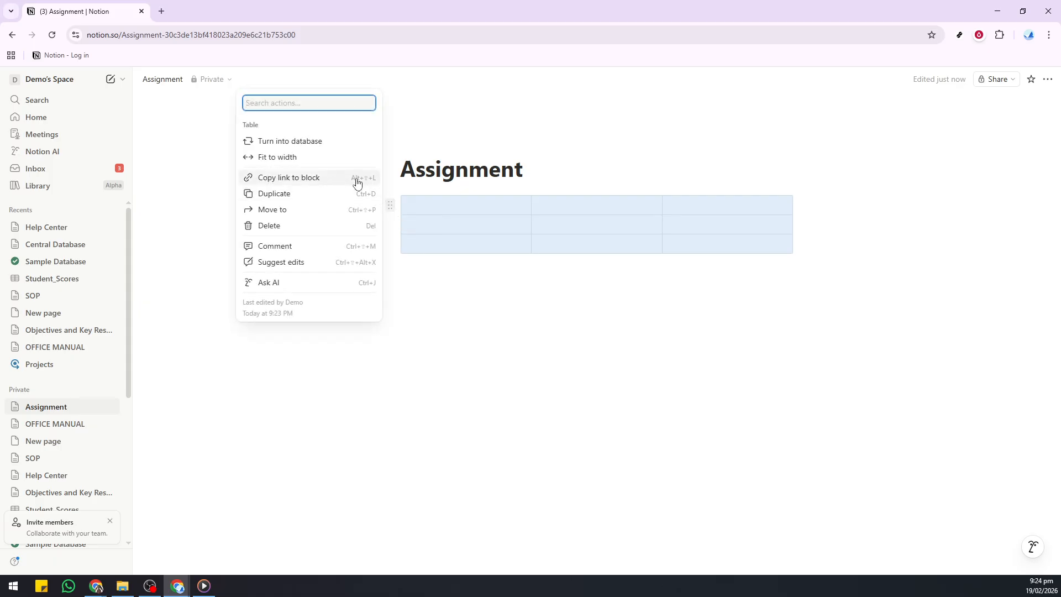
{"action": "left_click", "coordinate": [313, 145]}
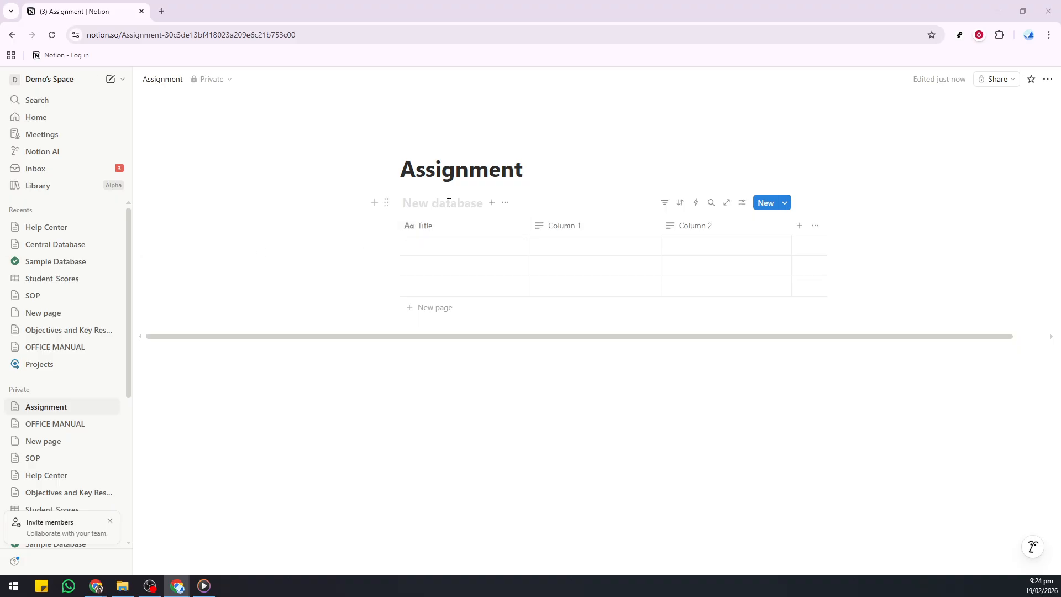
- Name the new database "Assignment Tracker"
{"action": "left_click", "coordinate": [447, 203]}
{"action": "type", "text": "ASsign"}
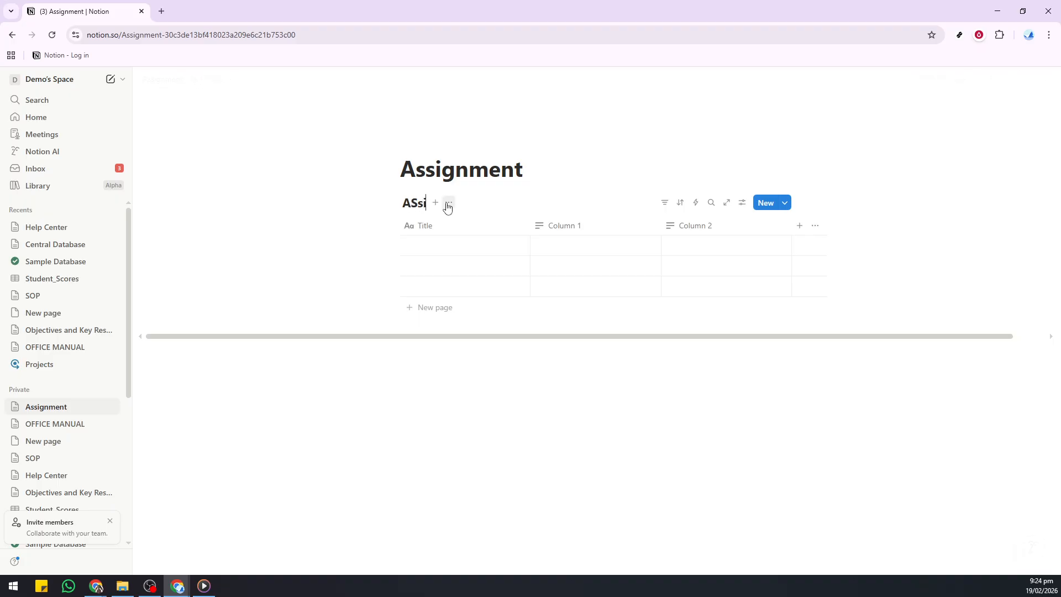
{"action": "key", "text": "BackSpace"}
{"action": "key", "text": "BackSpace"}
{"action": "key", "text": "BackSpace"}
{"action": "key", "text": "BackSpace"}
{"action": "key", "text": "BackSpace"}
{"action": "type", "text": "ssignment Tera"}
{"action": "key", "text": "BackSpace"}
{"action": "key", "text": "BackSpace"}
{"action": "key", "text": "BackSpace"}
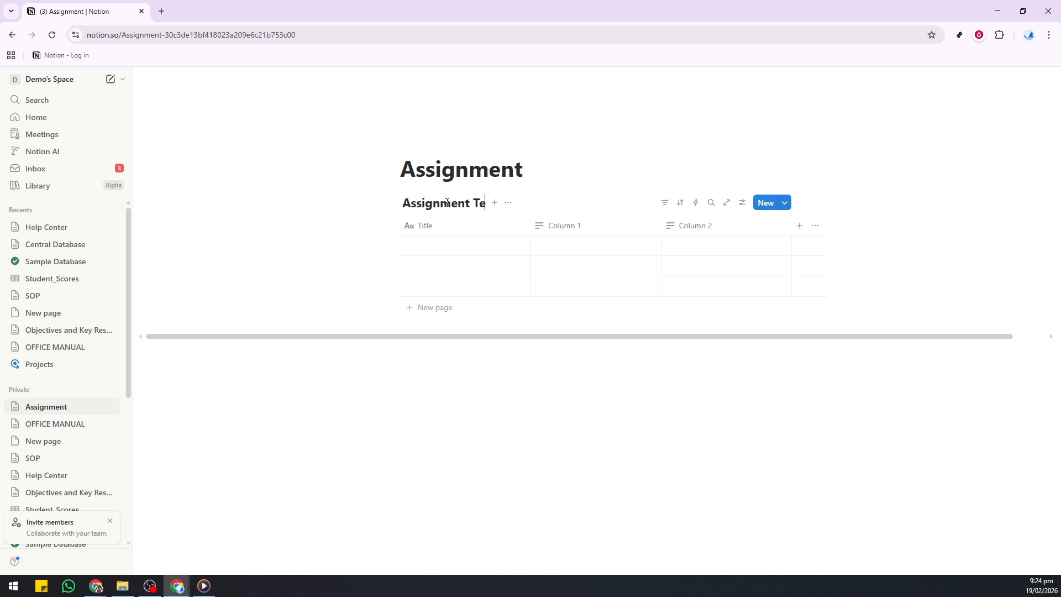
{"action": "type", "text": "racker"}
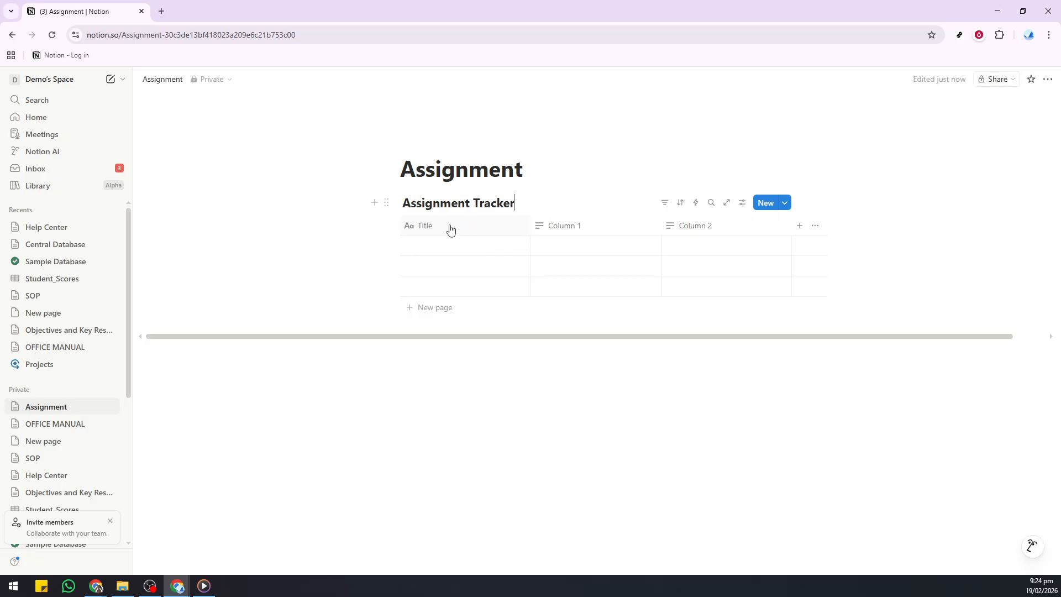
- Rename the database's Title column to "Assignment"
{"action": "left_click", "coordinate": [453, 229]}
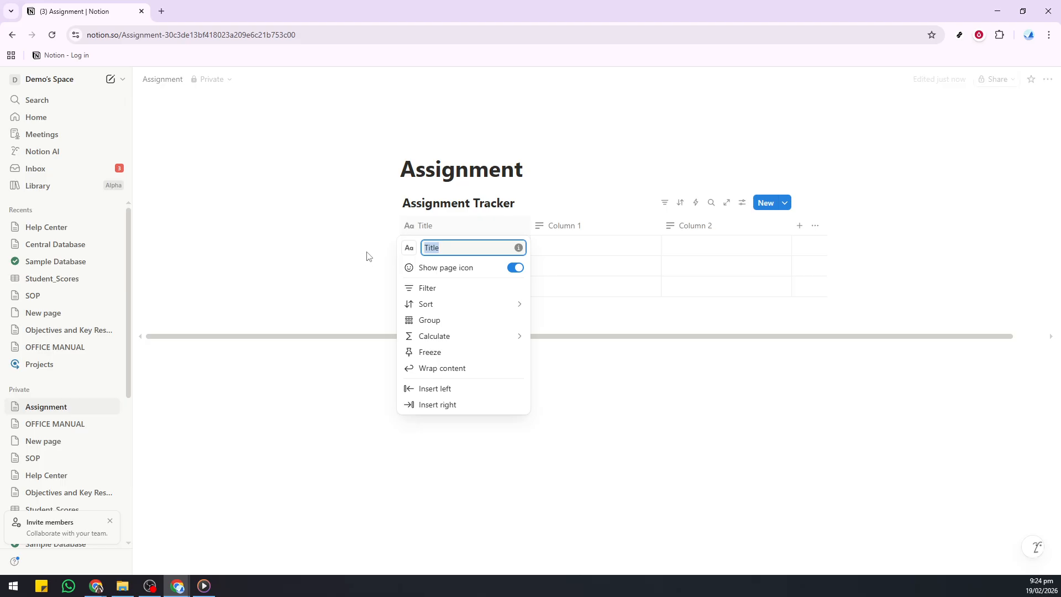
{"action": "type", "text": "Assignment"}
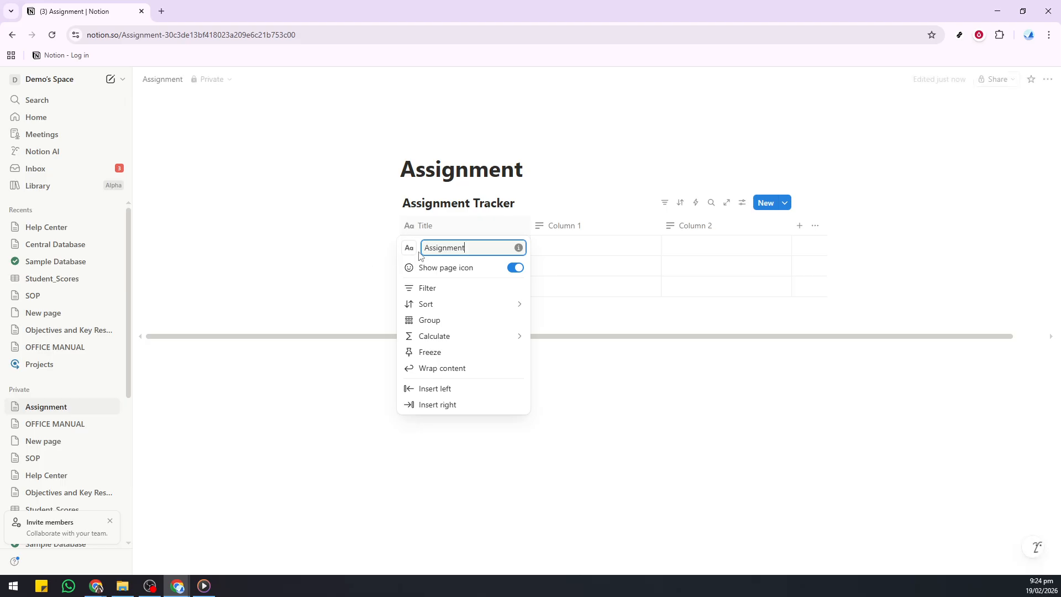
{"action": "left_click", "coordinate": [320, 263]}
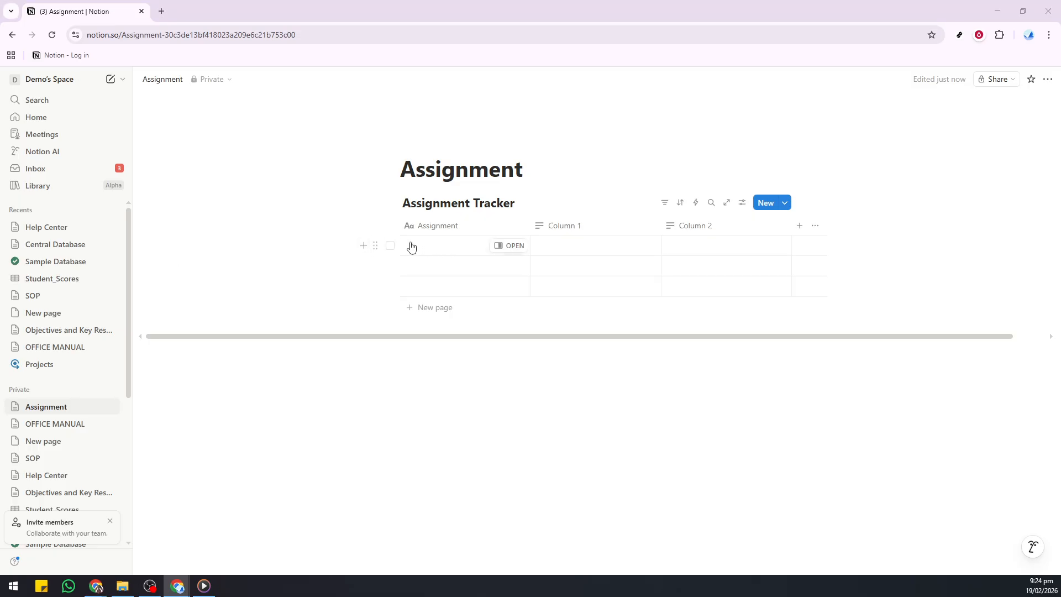
- Fill the three Assignment cells with "Algebra Problem Set 4", "World War II Essay" and "Chemistry Lab Report"
{"action": "left_click", "coordinate": [438, 249]}
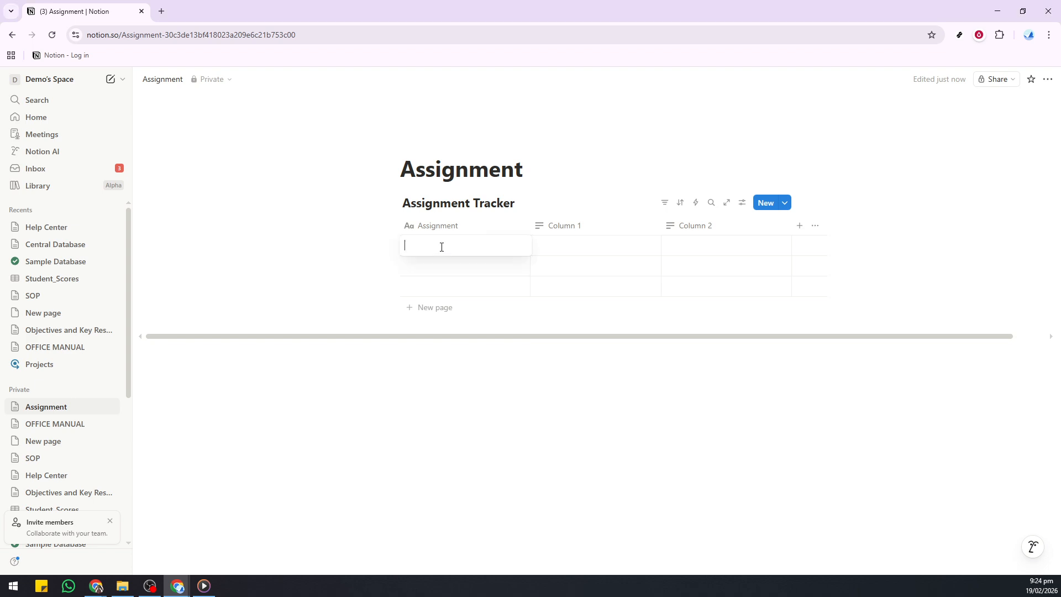
{"action": "type", "text": "Algebra Problem Set 4"}
{"action": "key", "text": "alt+Tab"}
{"action": "left_click", "coordinate": [464, 275]}
{"action": "left_click", "coordinate": [454, 273]}
{"action": "type", "text": "World War II Essay"}
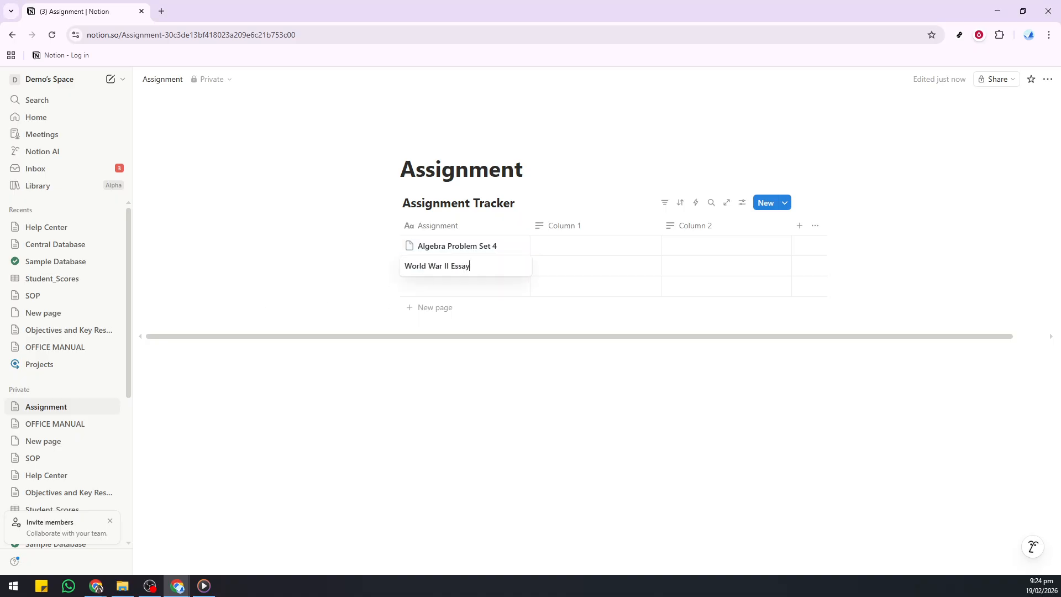
{"action": "key", "text": "alt+Tab"}
{"action": "left_click", "coordinate": [442, 293]}
{"action": "left_click", "coordinate": [442, 293]}
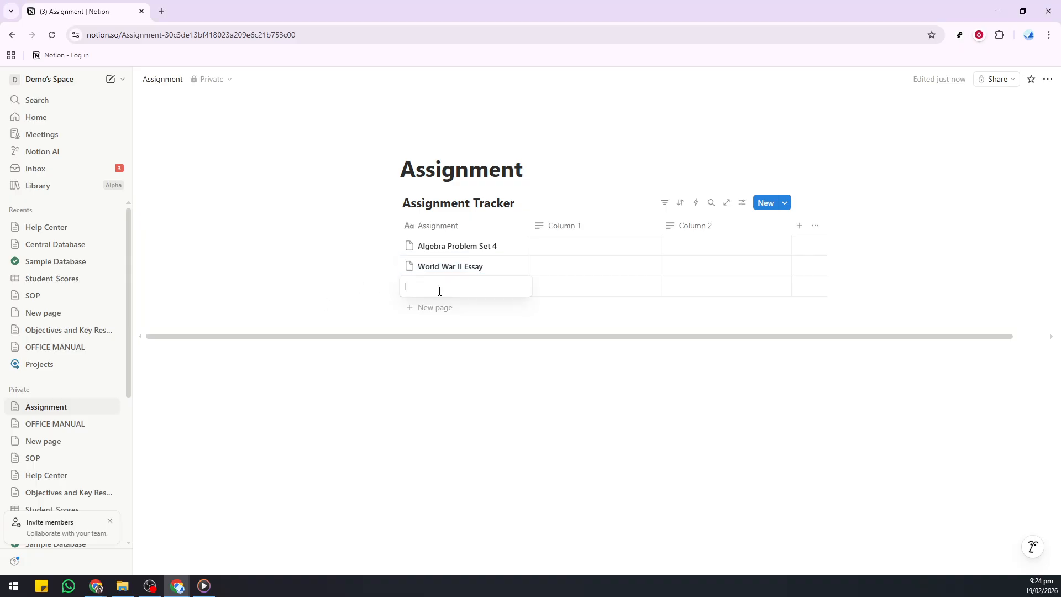
{"action": "type", "text": "Chemistry Lab Report"}
{"action": "key", "text": "Escape"}
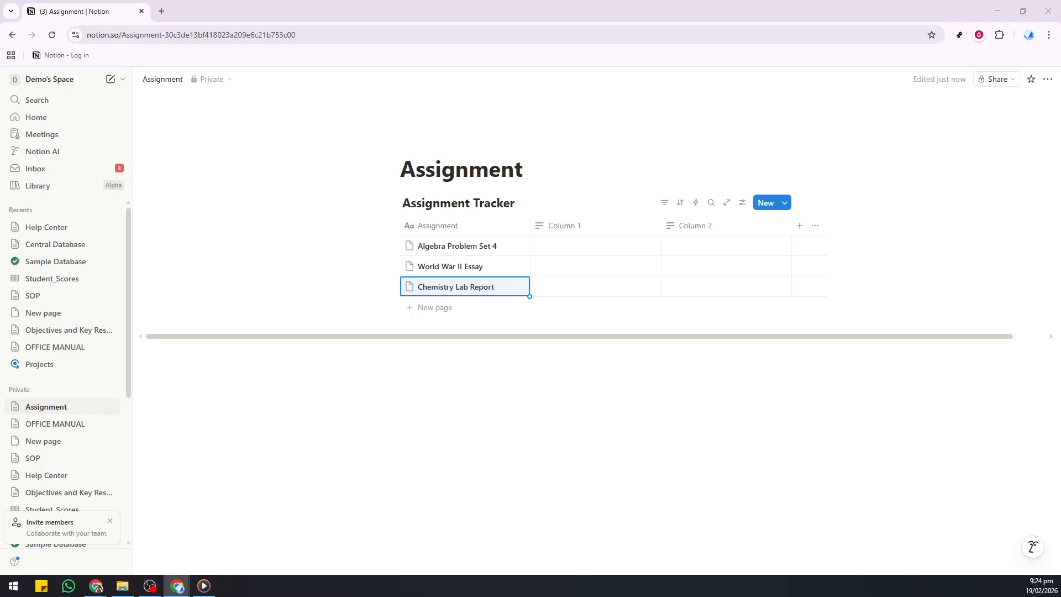
- Rename Column 1 to "Subject", leaving its type as Text
{"action": "left_click", "coordinate": [549, 225]}
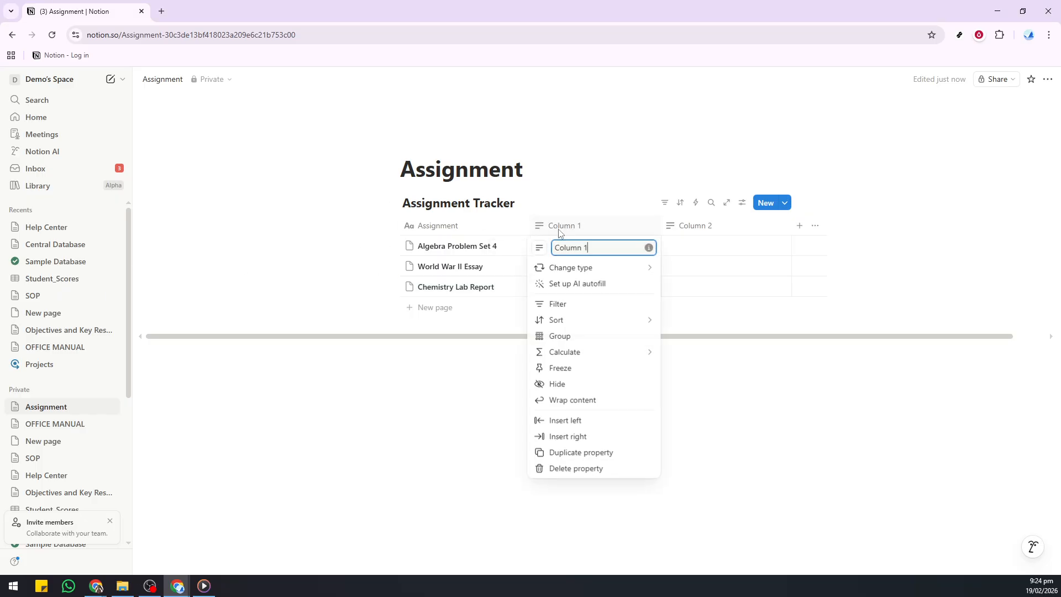
{"action": "key", "text": "ctrl+a"}
{"action": "type", "text": "Subject"}
{"action": "left_click", "coordinate": [630, 269]}
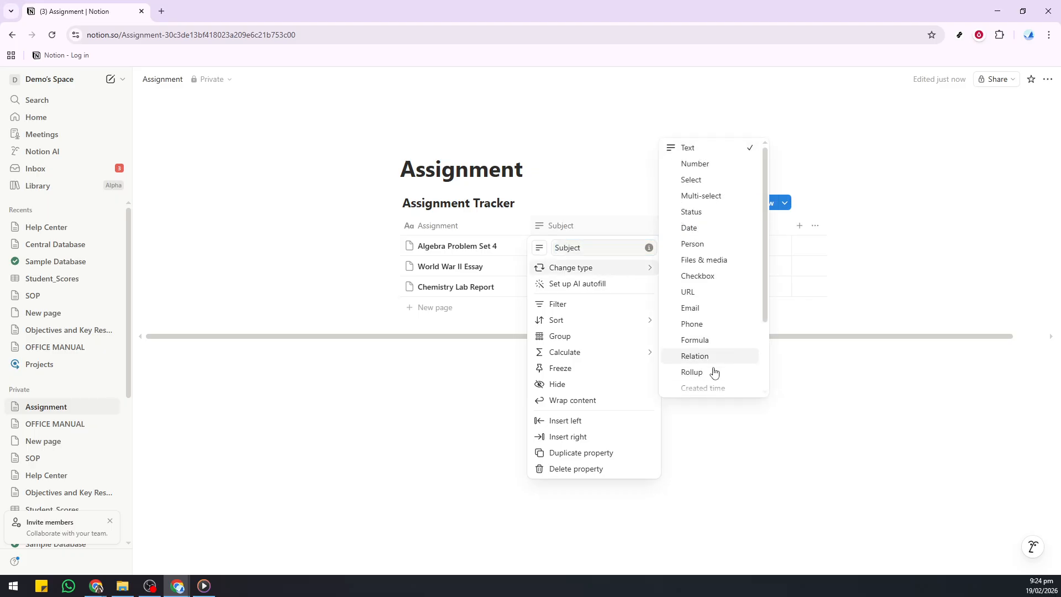
{"action": "left_click", "coordinate": [430, 423]}
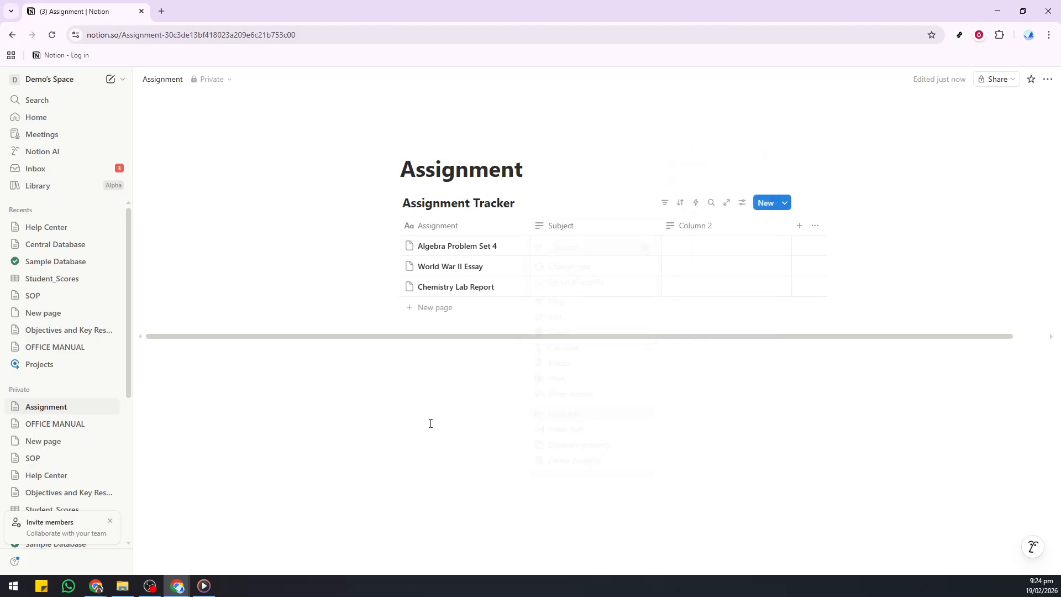
- Fill the Subject cells with Mathematics for the algebra set, History for the essay and Science for the lab report
{"action": "left_click", "coordinate": [541, 248]}
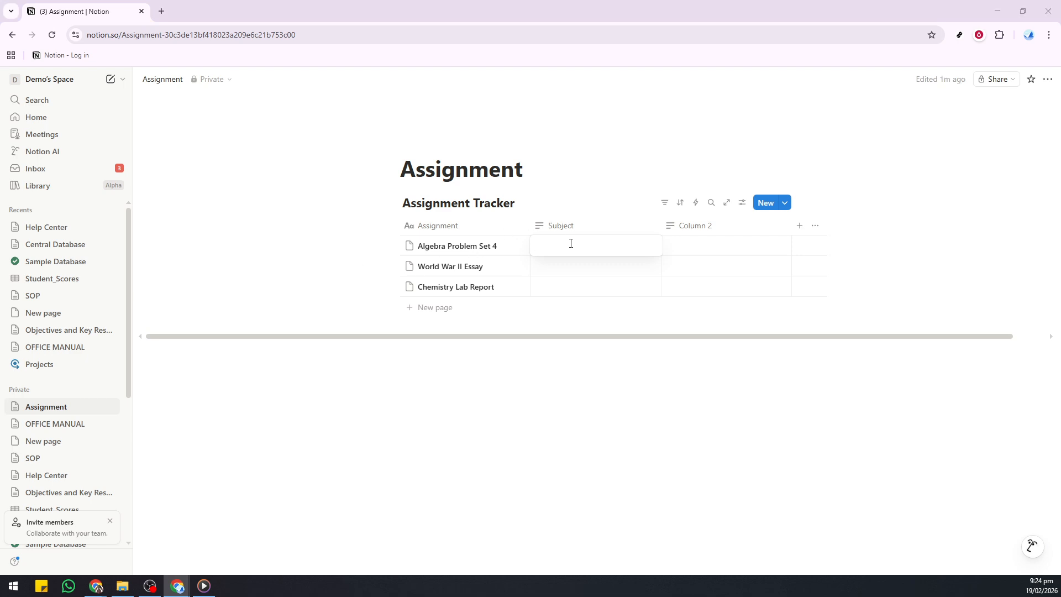
{"action": "type", "text": "Mathematics"}
{"action": "left_click", "coordinate": [569, 269]}
{"action": "left_click", "coordinate": [573, 267]}
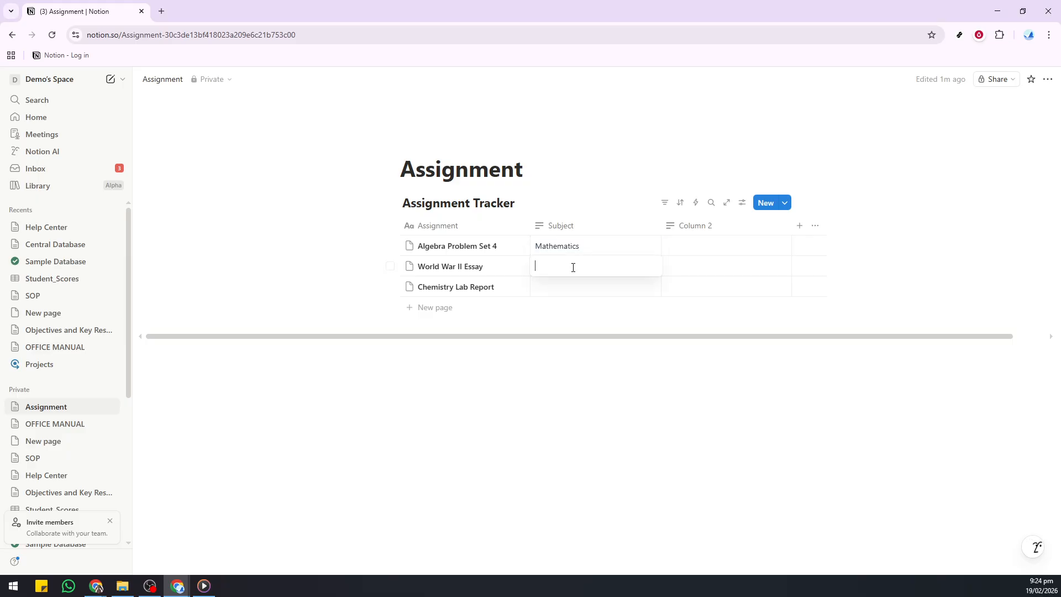
{"action": "type", "text": "History"}
{"action": "left_click", "coordinate": [574, 291]}
{"action": "left_click", "coordinate": [573, 288]}
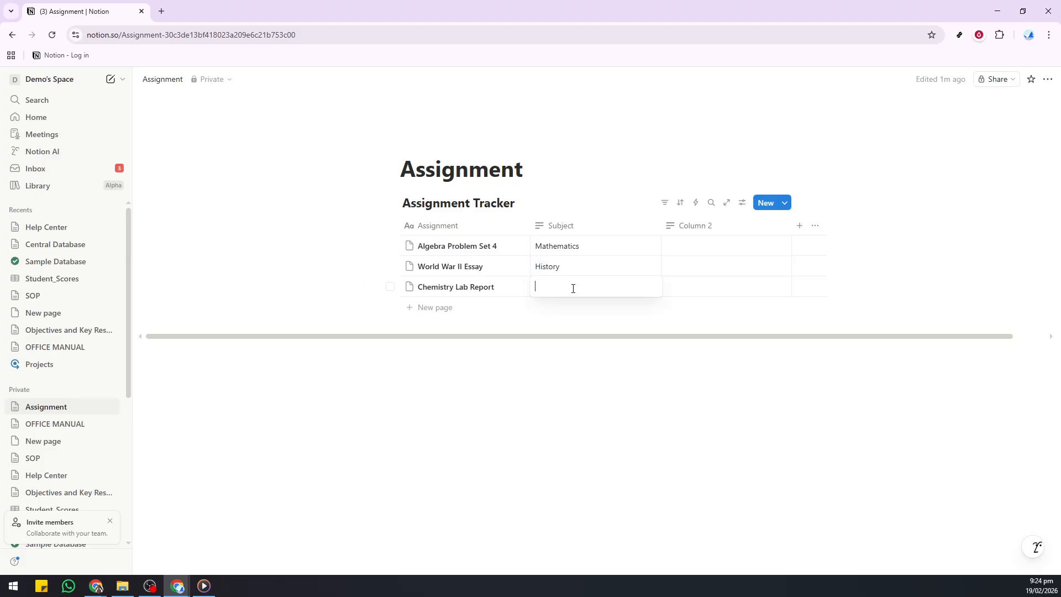
{"action": "type", "text": "Scien"}
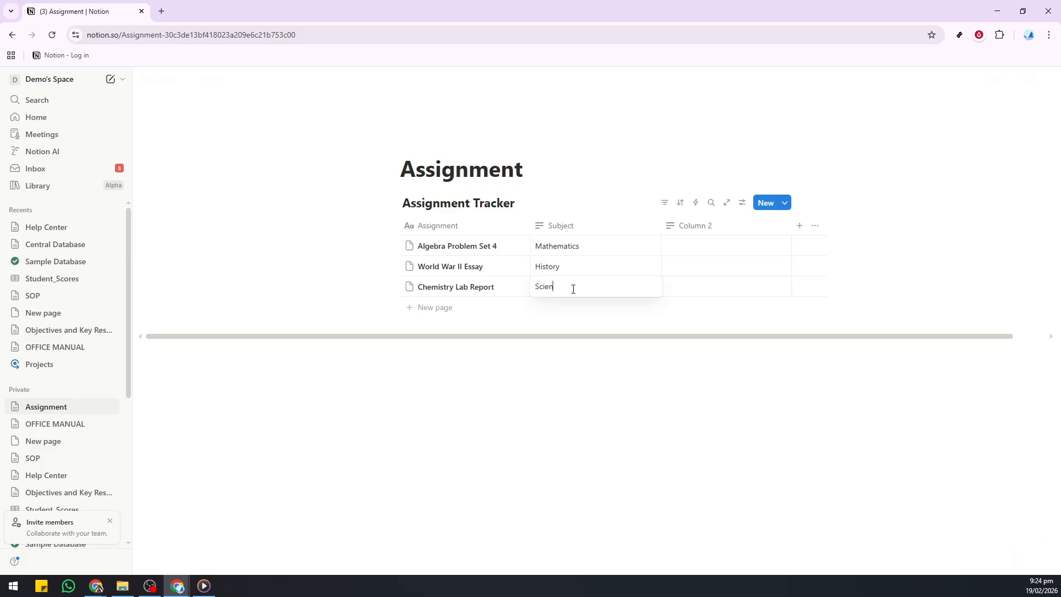
{"action": "type", "text": "e\\c"}
{"action": "key", "text": "BackSpace"}
{"action": "type", "text": "ce"}
{"action": "key", "text": "Escape"}
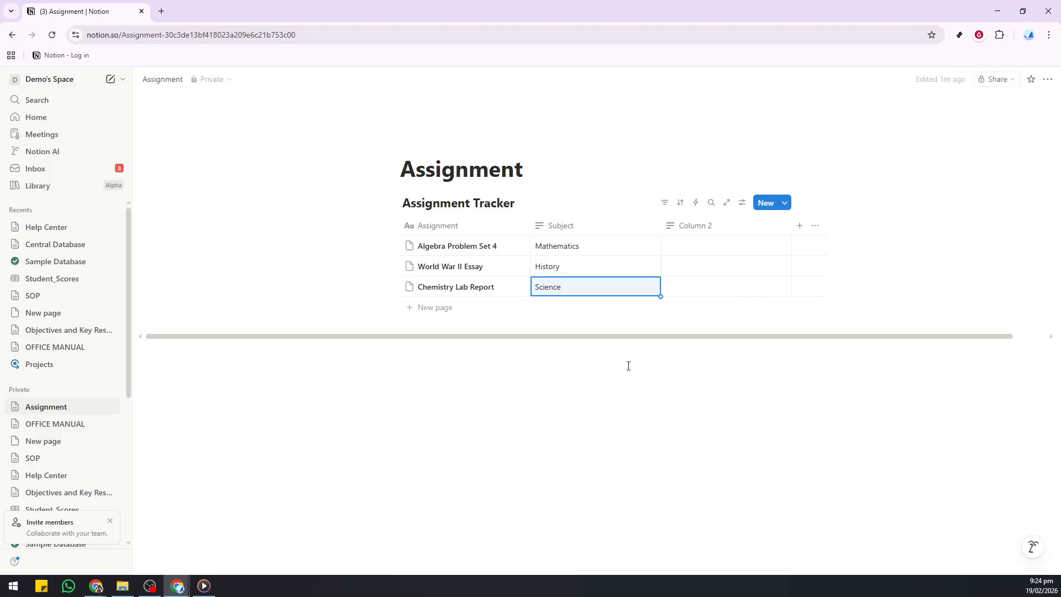
- Change Column 2 to the Date type and set the Algebra Problem Set 4 row's date to February 21, 2026
{"action": "left_click", "coordinate": [703, 227]}
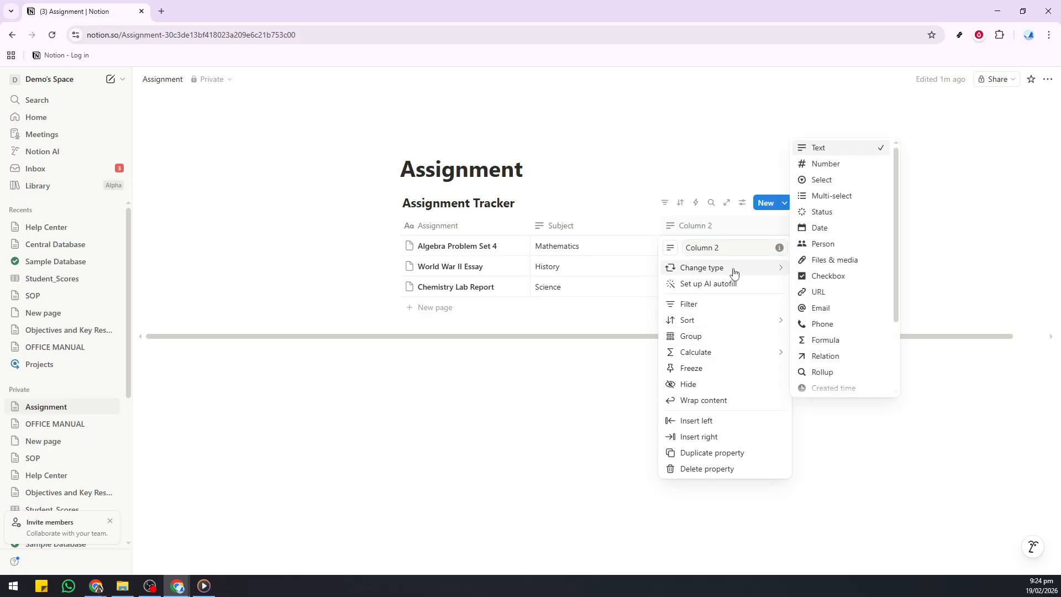
{"action": "left_click", "coordinate": [829, 228]}
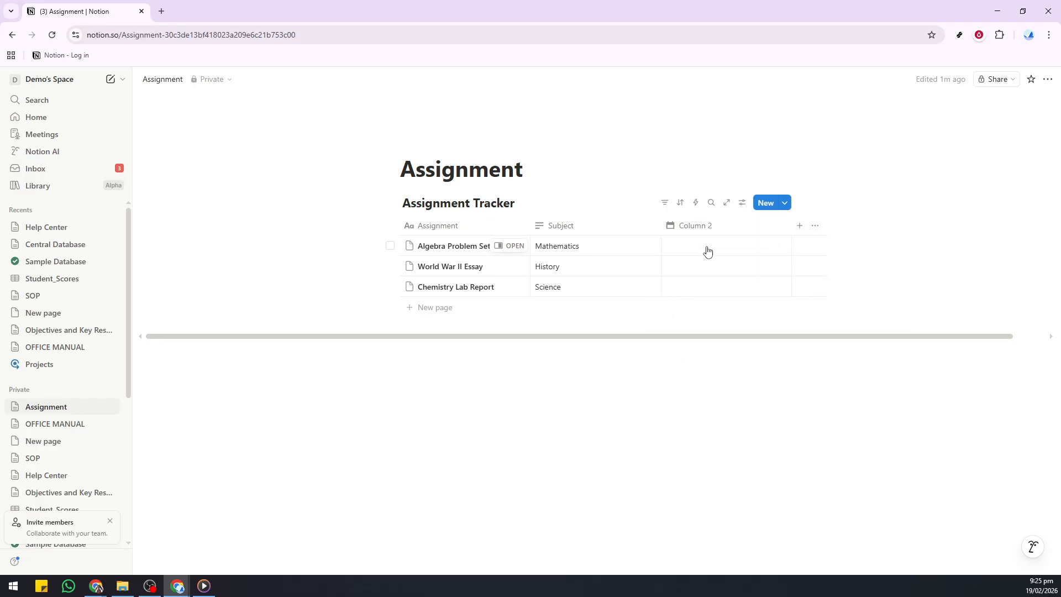
{"action": "left_click", "coordinate": [706, 248]}
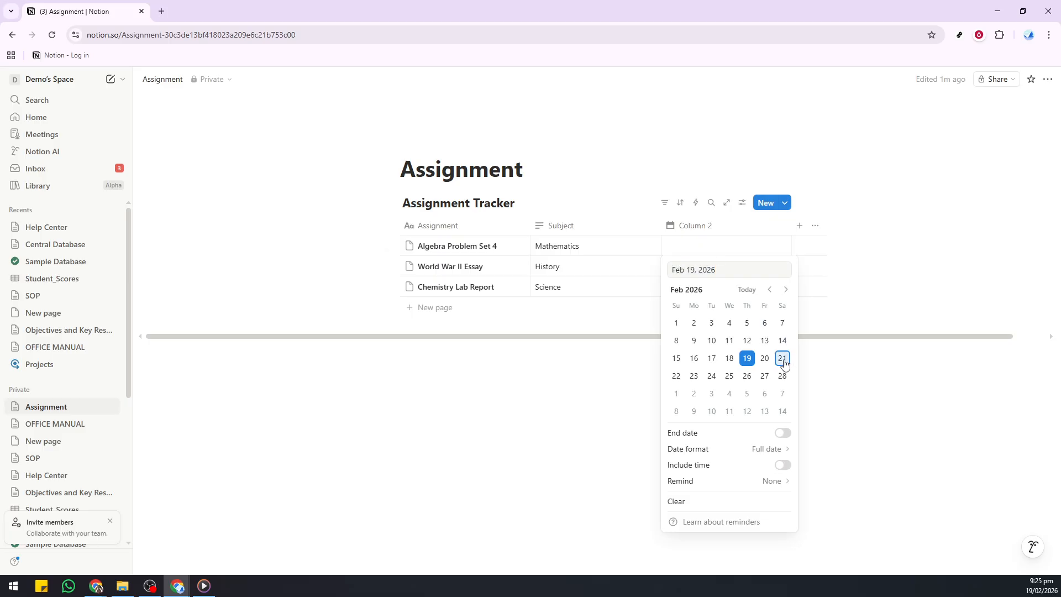
{"action": "left_click", "coordinate": [783, 360]}
{"action": "left_click", "coordinate": [701, 273]}
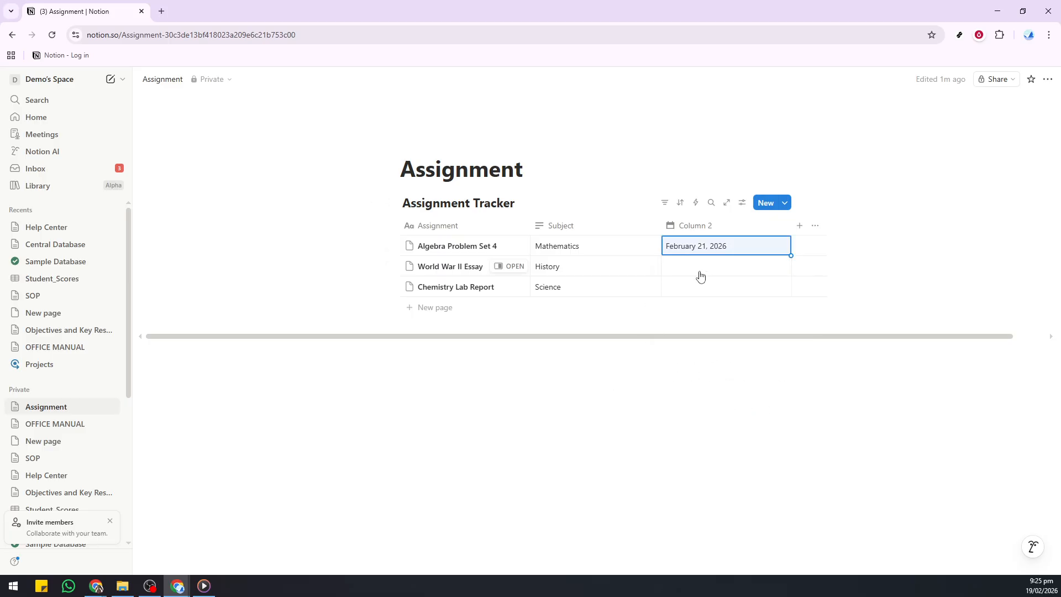
- Set the date to February 28, 2026 for the World War II Essay and February 26, 2026 for the Chemistry Lab Report
{"action": "left_click", "coordinate": [702, 270]}
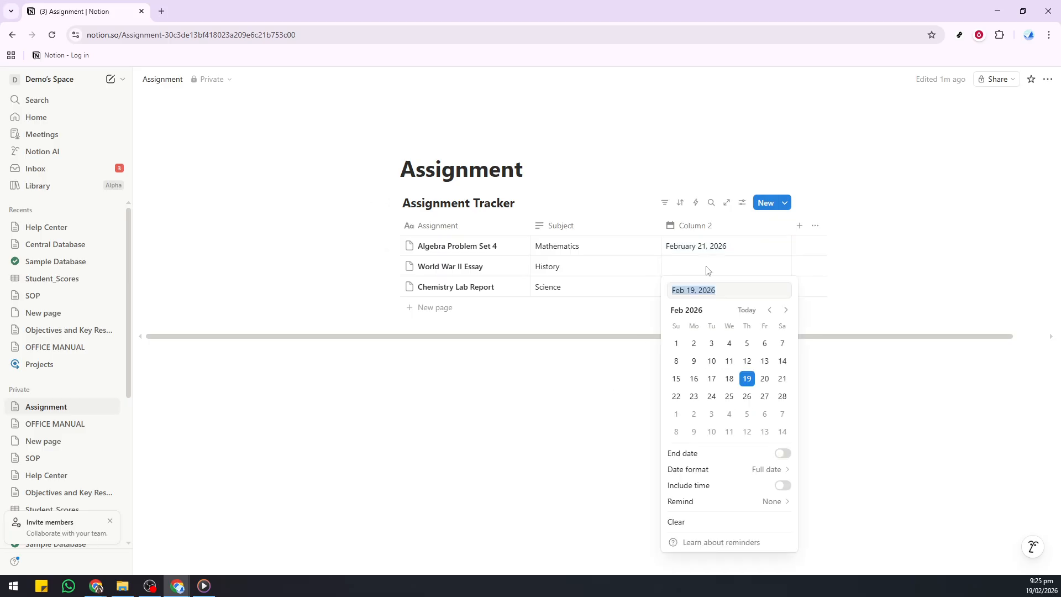
{"action": "left_click", "coordinate": [783, 396]}
{"action": "key", "text": "Escape"}
{"action": "left_click", "coordinate": [693, 298]}
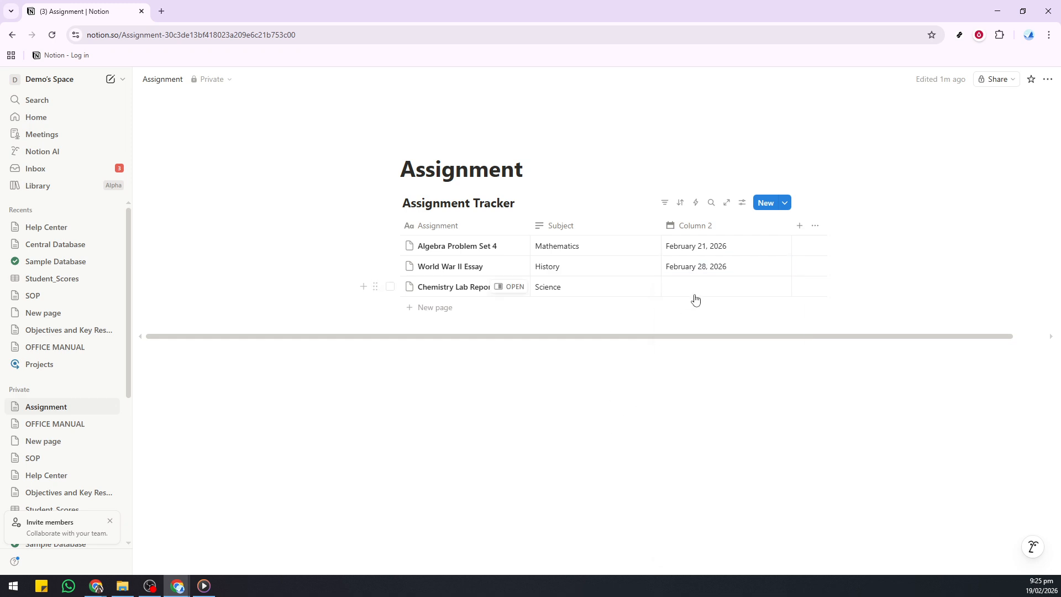
{"action": "left_click", "coordinate": [748, 413]}
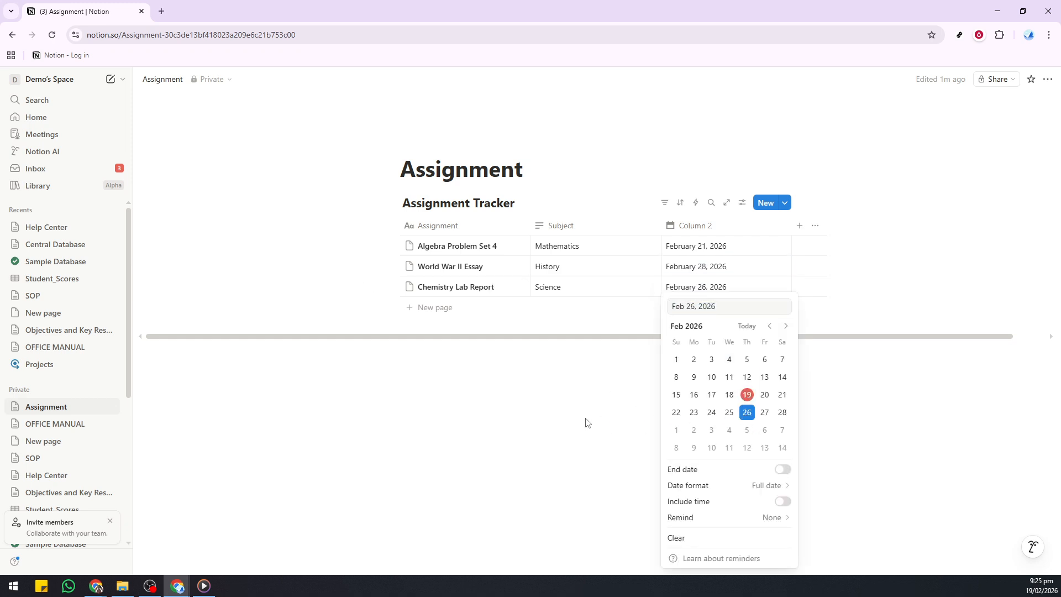
{"action": "key", "text": "Escape"}
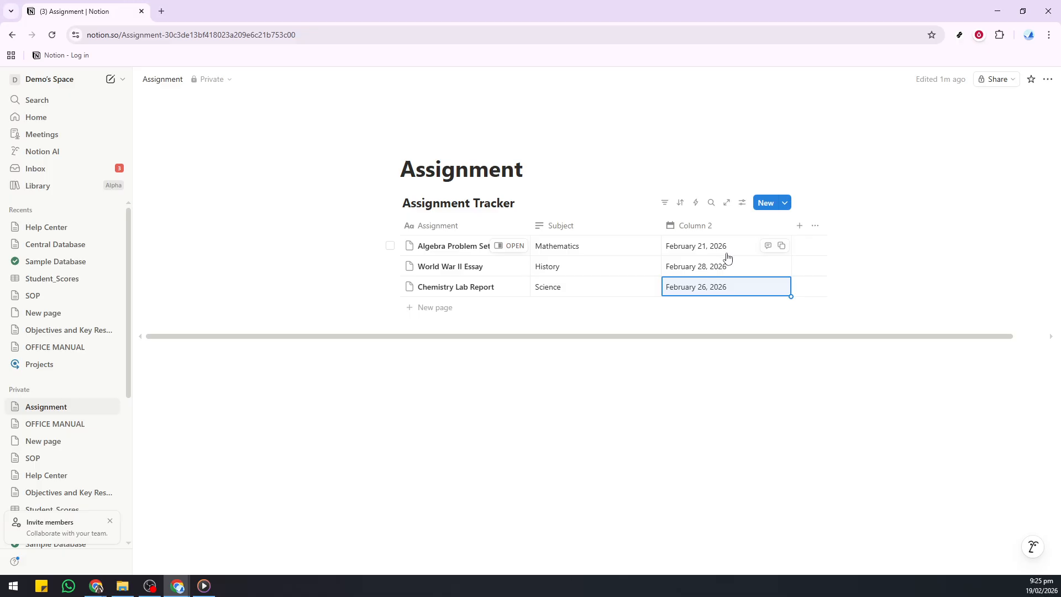
- Add a Status property column to the tracker and set the Algebra Problem Set 4 row's status to Done
{"action": "left_click", "coordinate": [800, 226]}
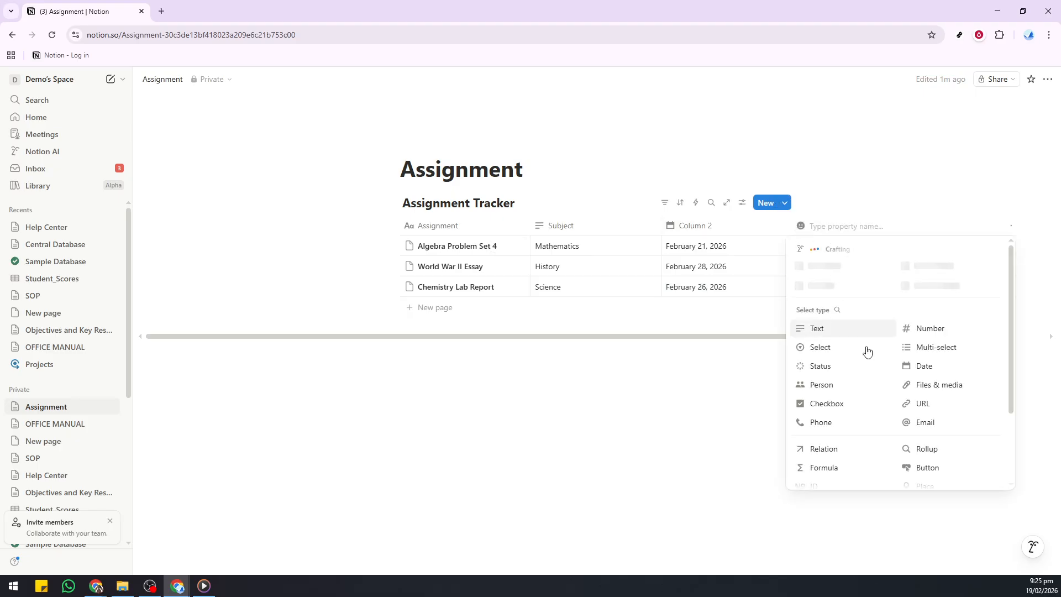
{"action": "left_click", "coordinate": [829, 370]}
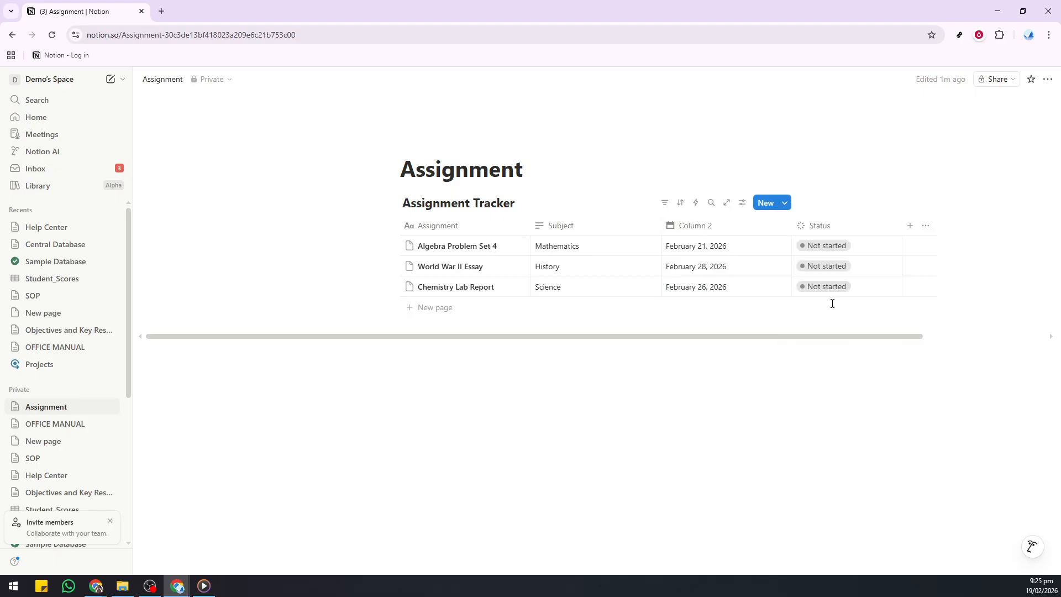
{"action": "left_click", "coordinate": [814, 249]}
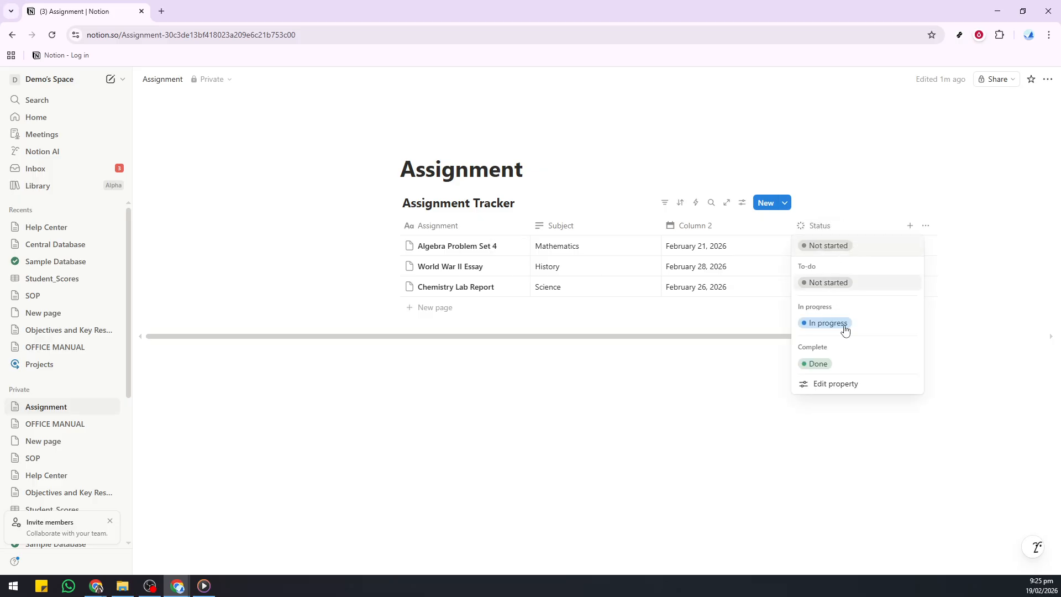
{"action": "left_click", "coordinate": [818, 363]}
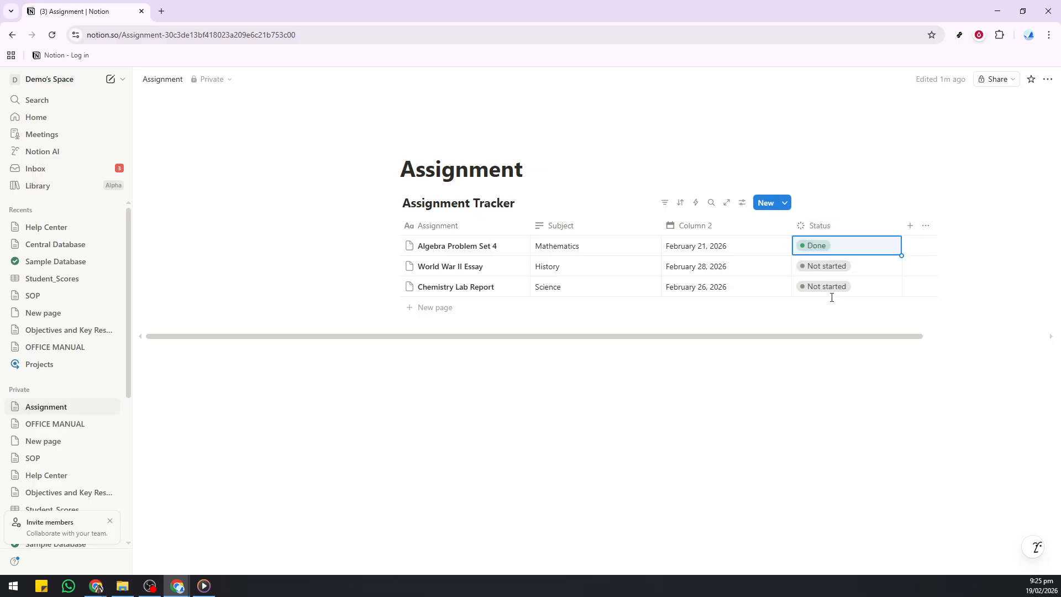
- Set the status to Not started for the World War II Essay and In progress for the Chemistry Lab Report
{"action": "left_click", "coordinate": [816, 267]}
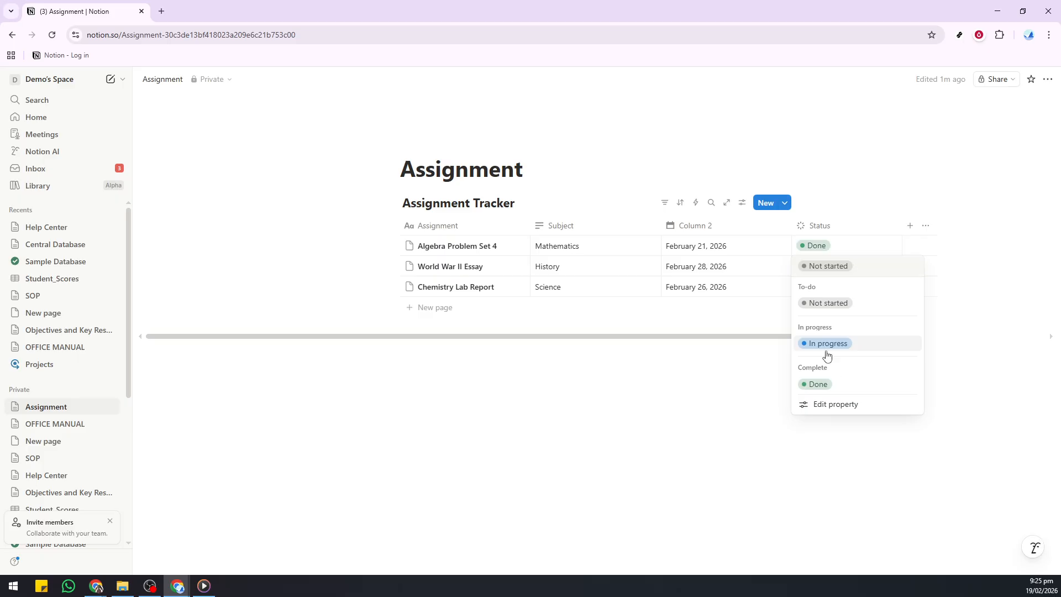
{"action": "left_click", "coordinate": [827, 305]}
{"action": "left_click", "coordinate": [822, 287]}
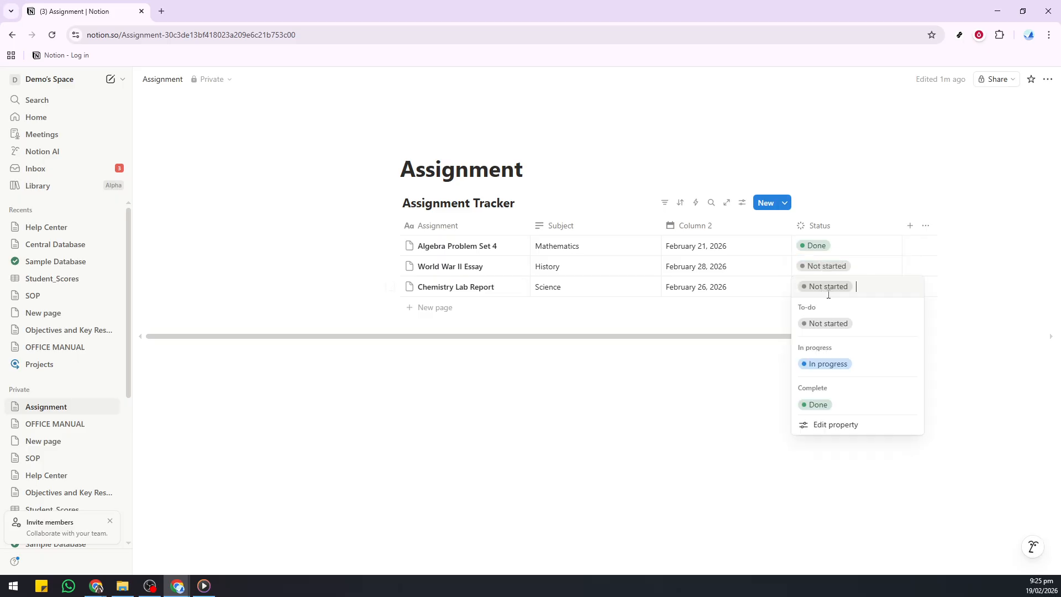
{"action": "left_click", "coordinate": [822, 365]}
{"action": "left_click", "coordinate": [702, 391]}
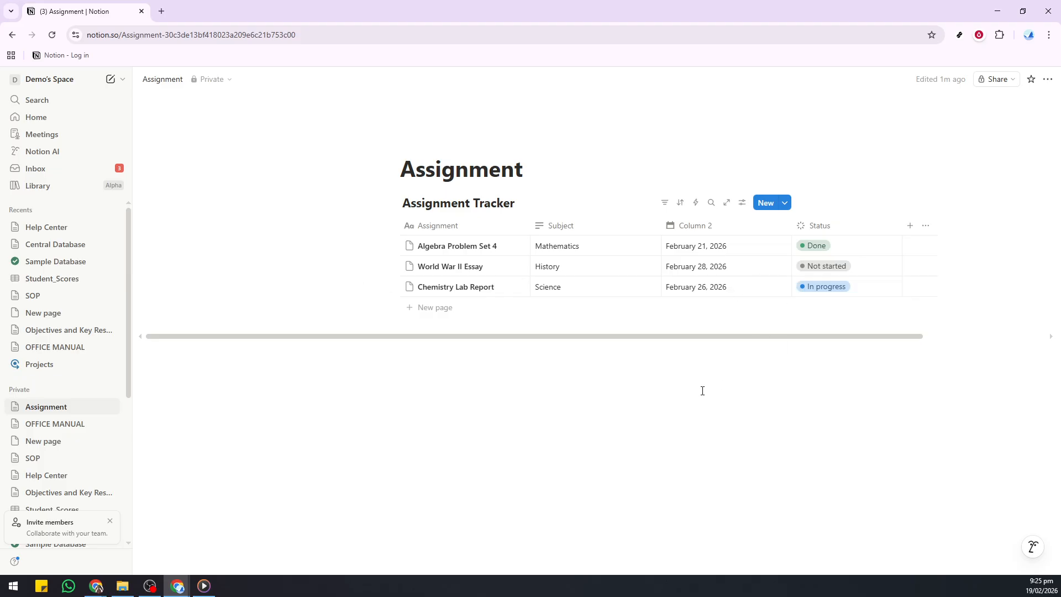
{"action": "left_click_drag", "start_coordinate": [672, 340], "coordinate": [751, 339]}
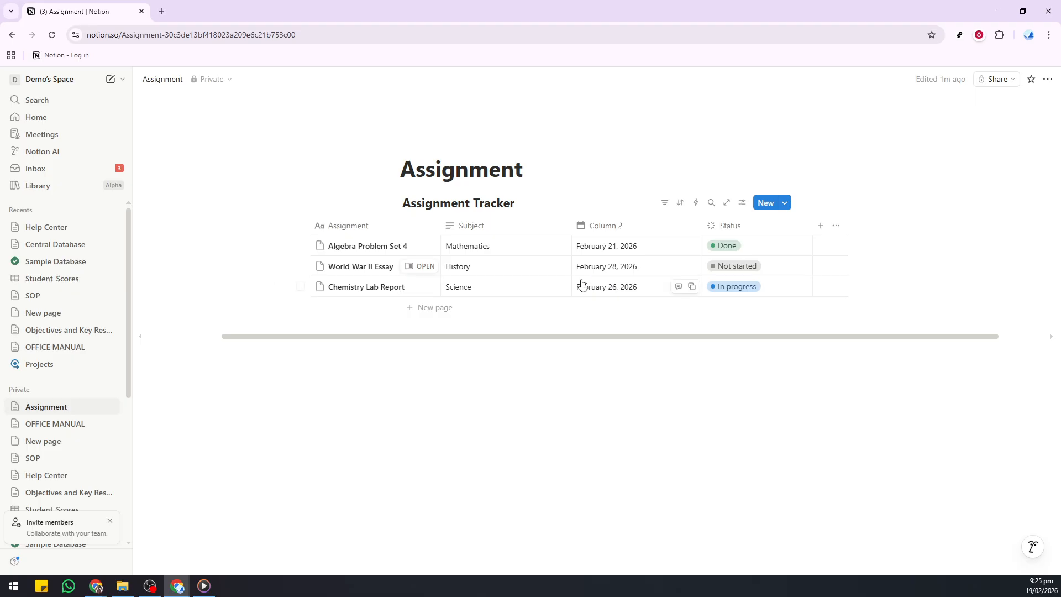